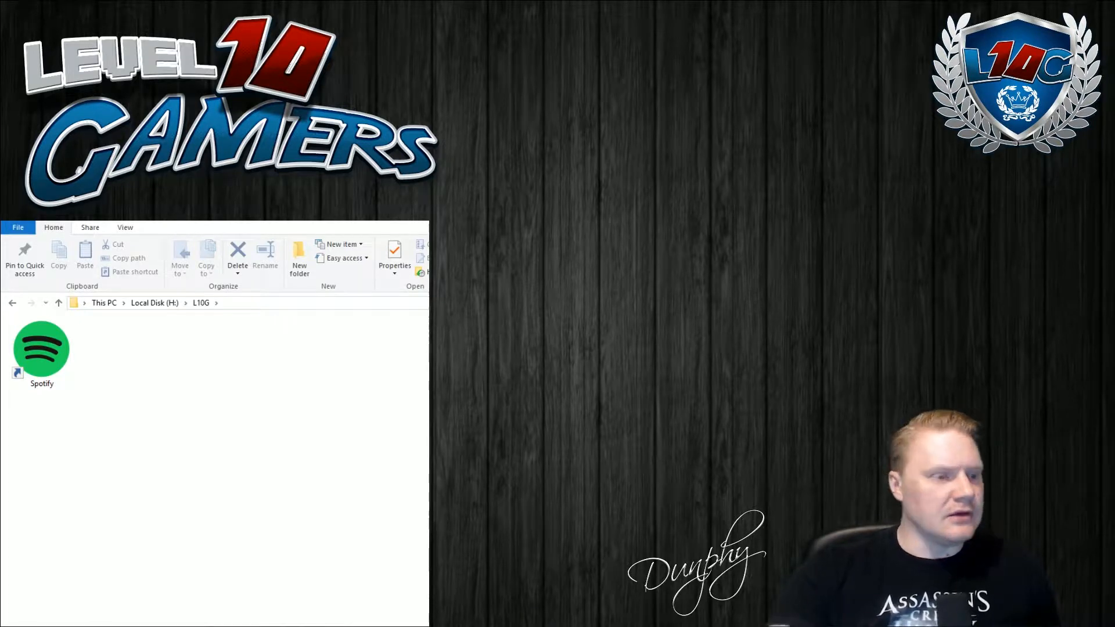
Step: Select the Spotify shortcut and bring up its Properties dialog
left_click(19, 353)
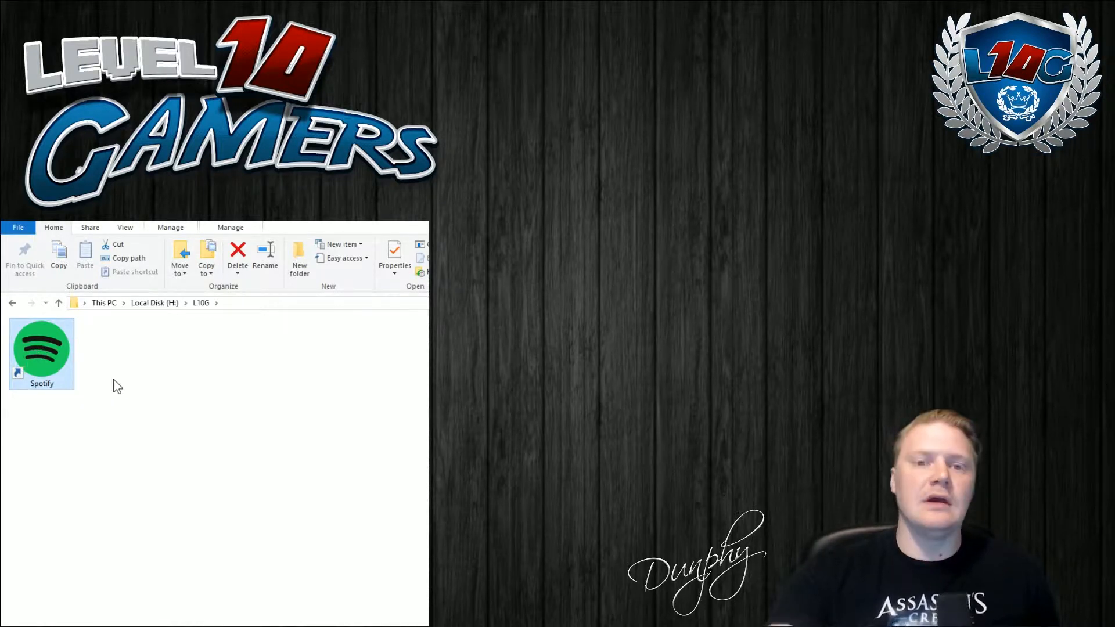
left_click(397, 261)
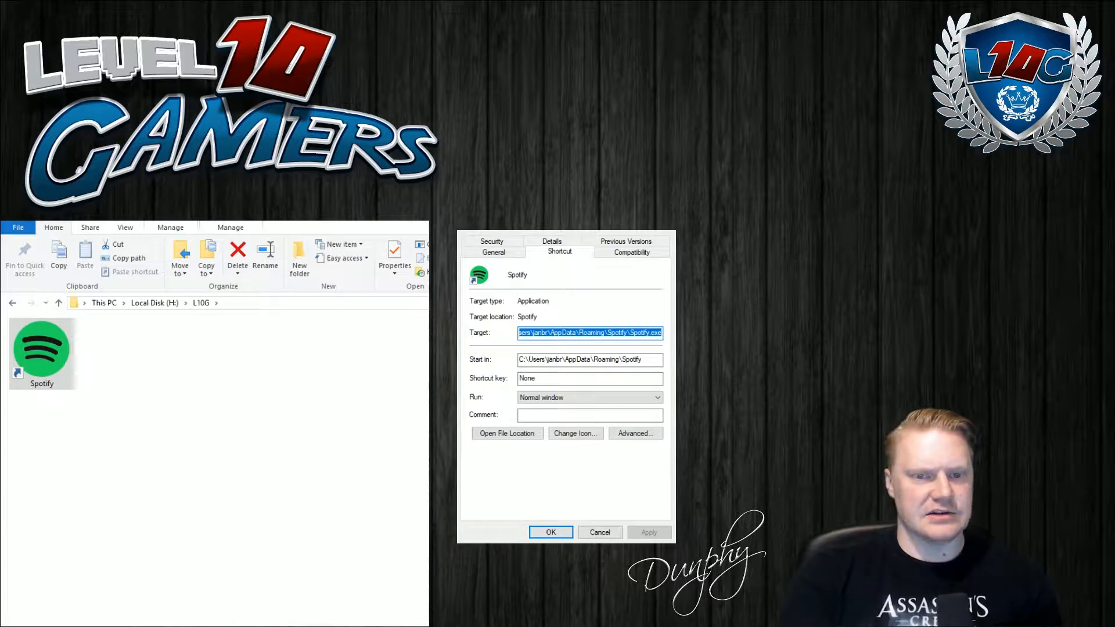
Step: Append " --enable-audio-graph" after Spotify.exe in the Target field and apply it
left_click(660, 333)
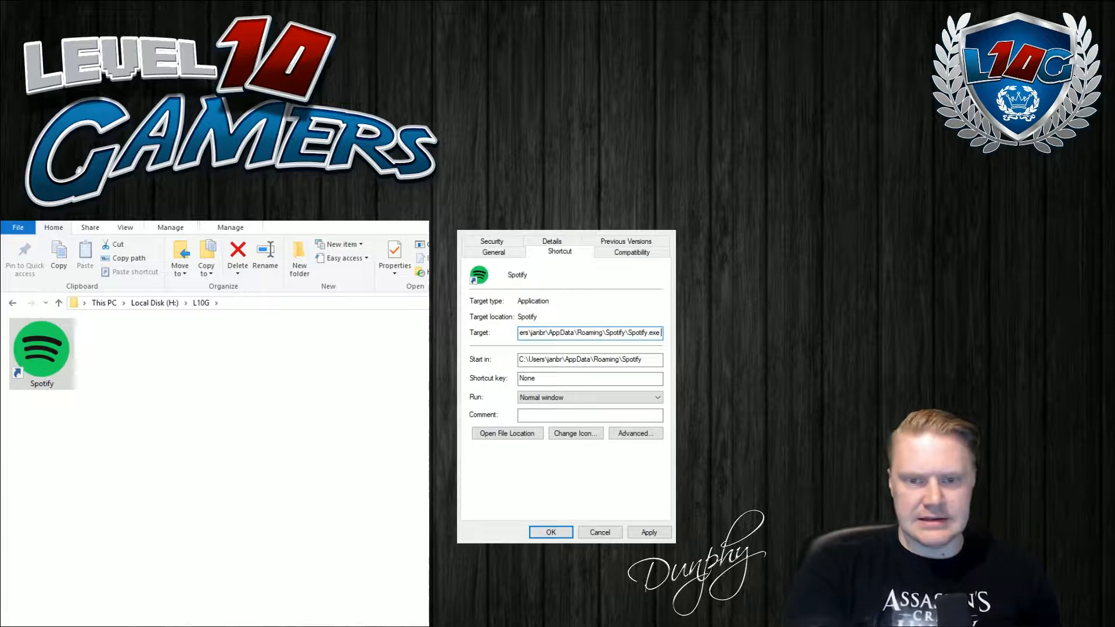
type("-")
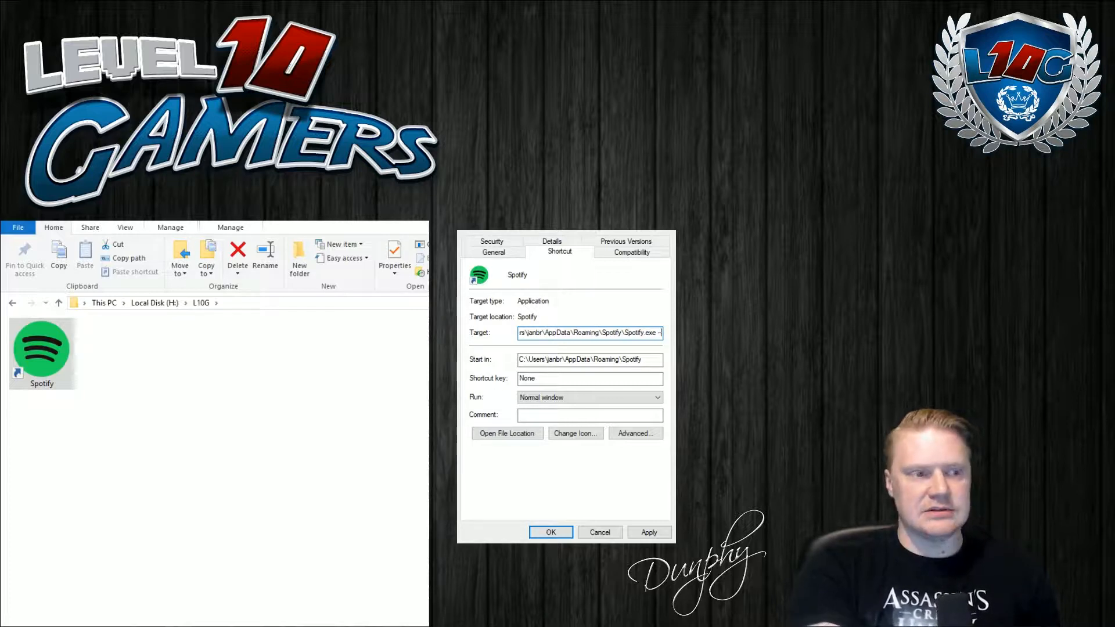
type("-enab")
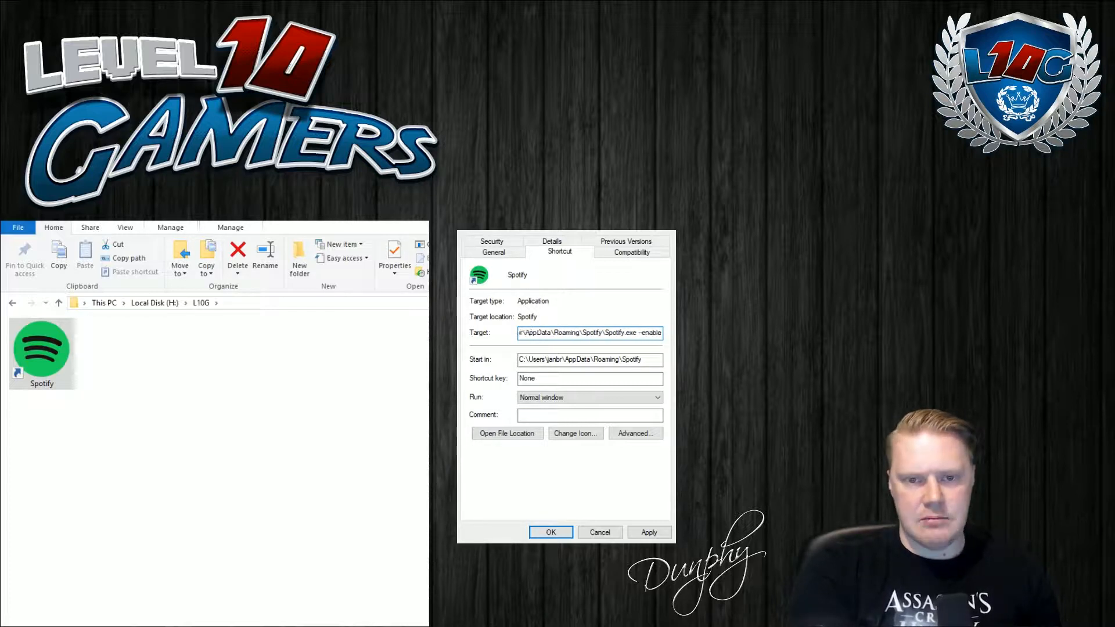
type("le")
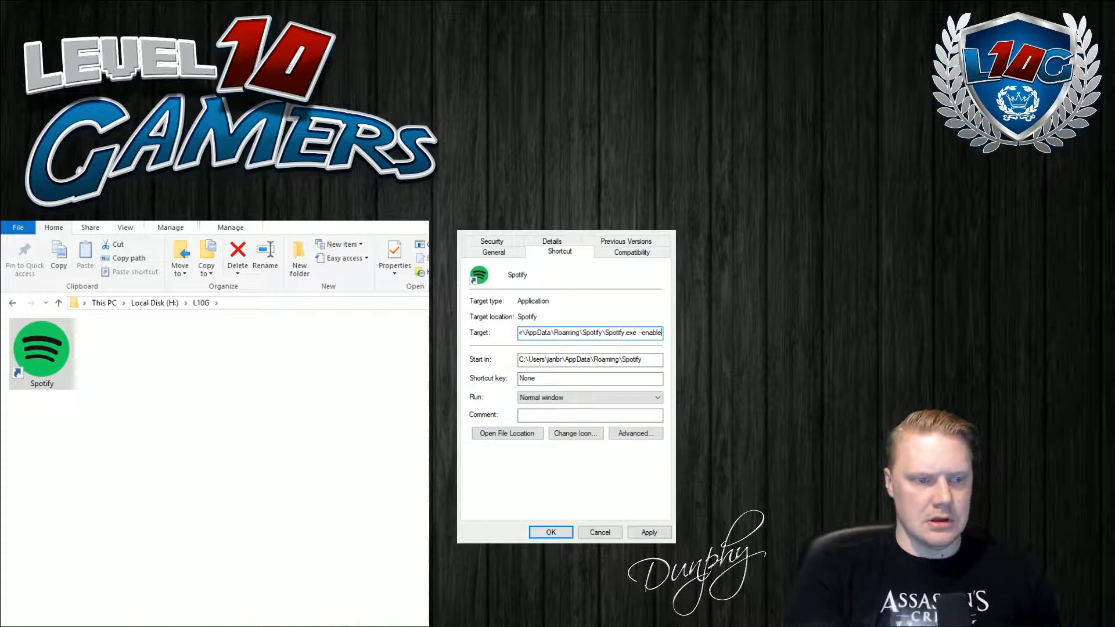
type("-a")
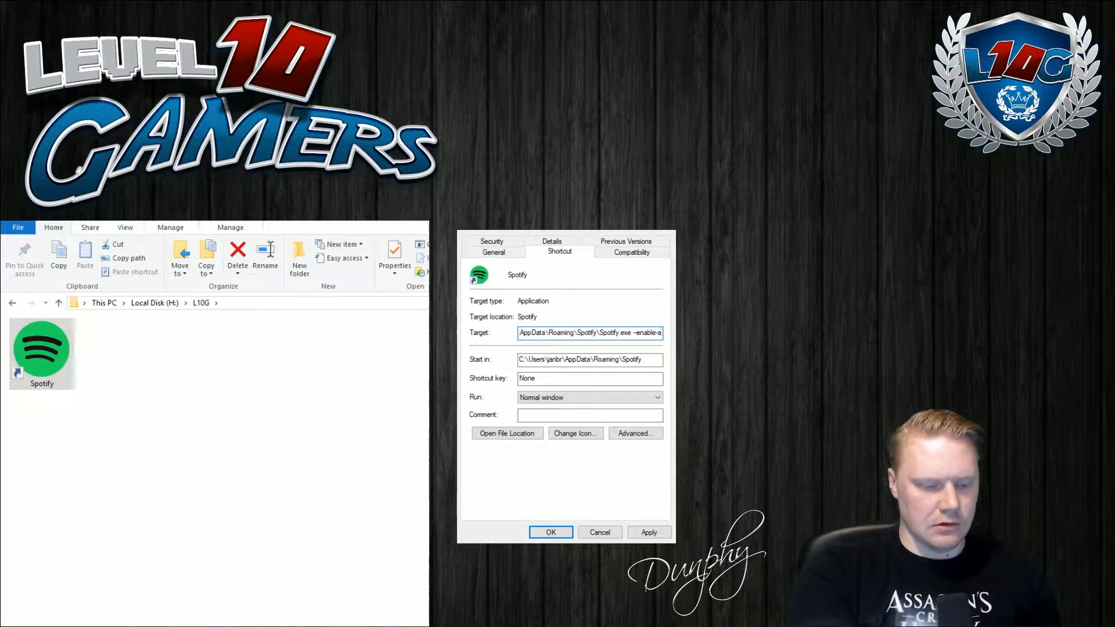
type("du")
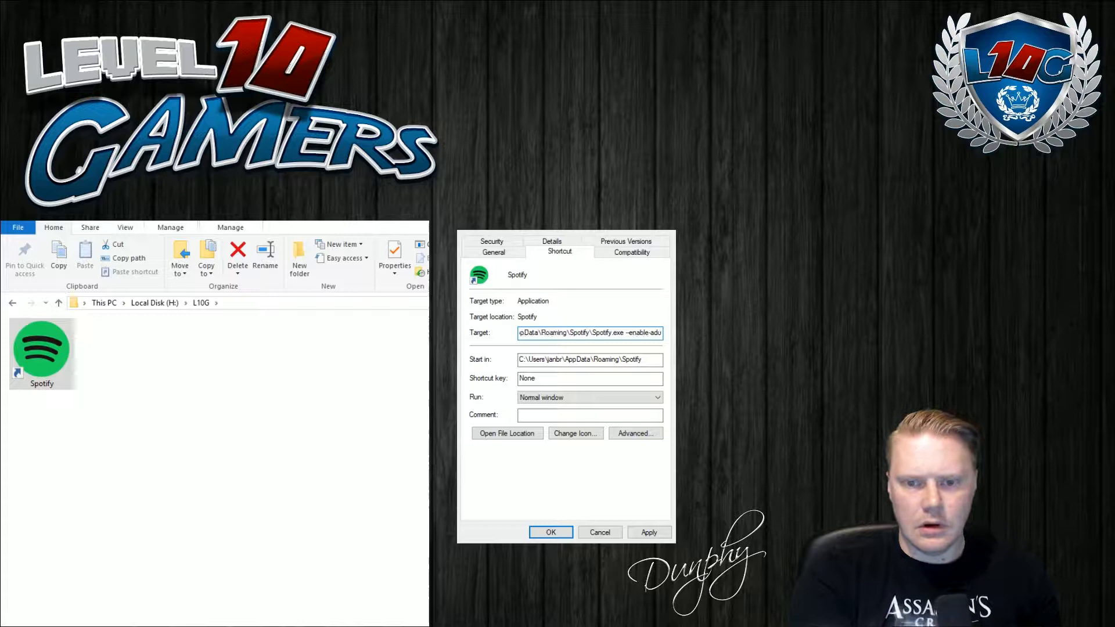
key("BackSpace")
key("BackSpace")
type("u")
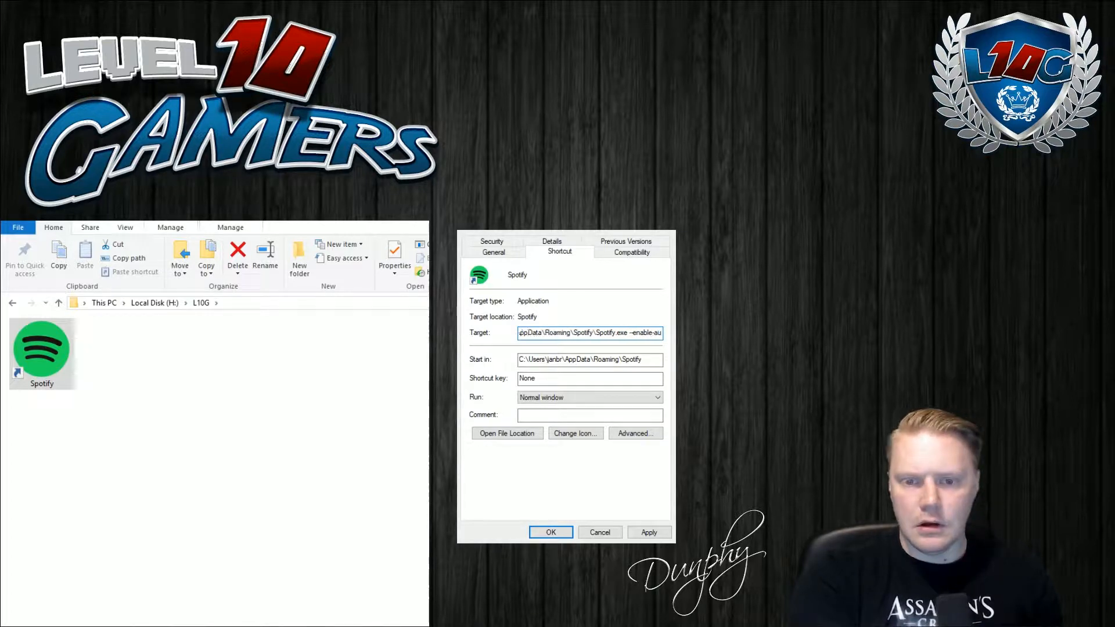
type("dio")
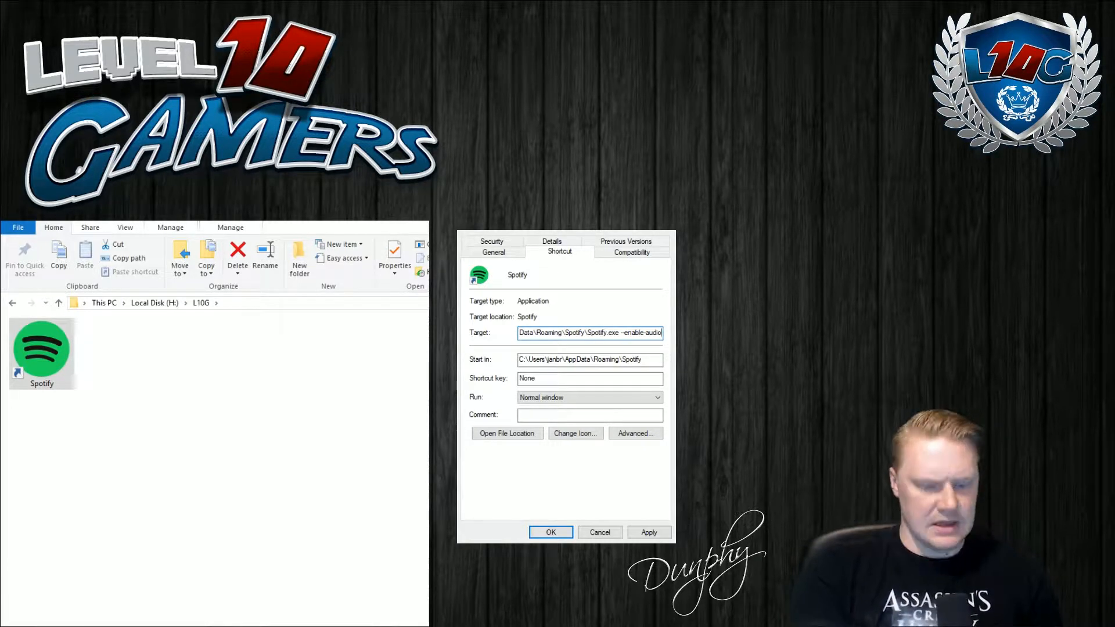
type("-graph")
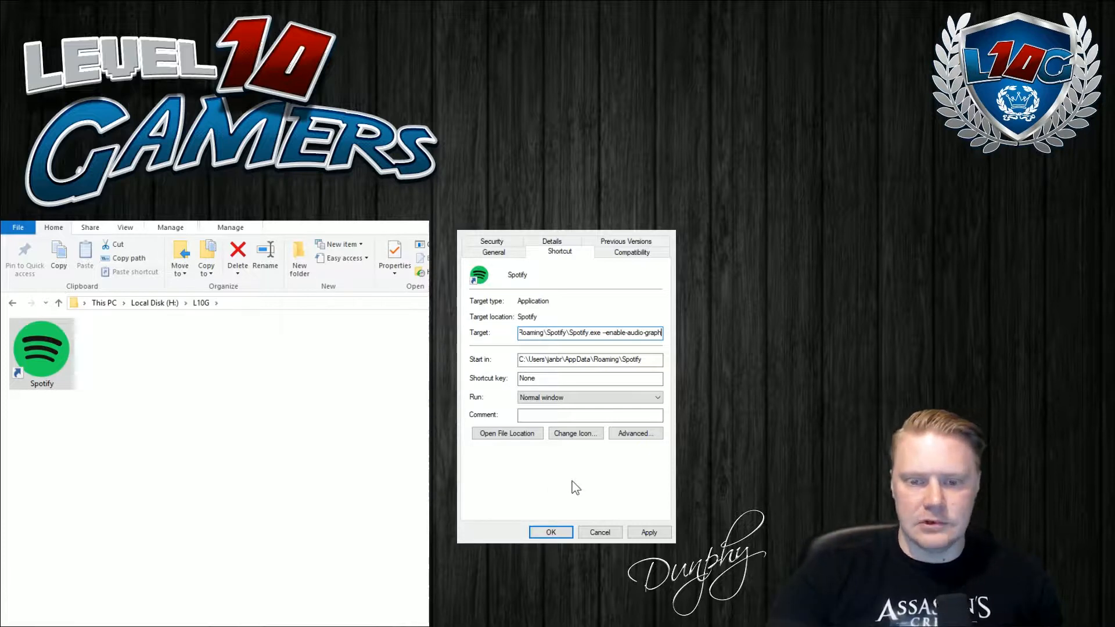
left_click(648, 532)
Step: Confirm the shortcut properties with OK so Spotify can be launched
left_click(549, 533)
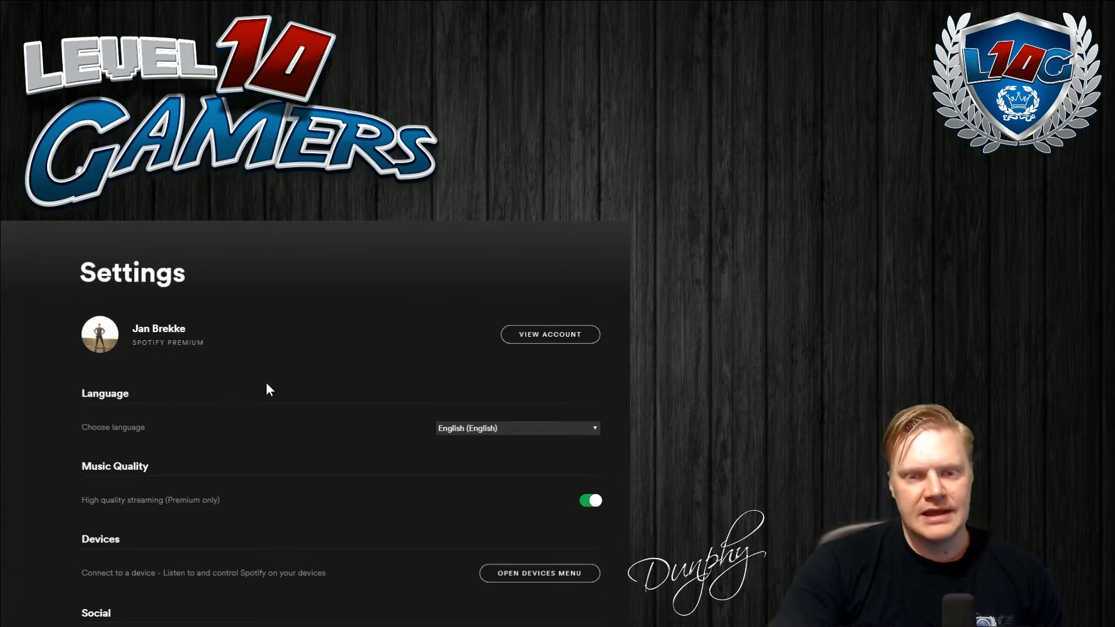
scroll(266, 383, "down", 10)
scroll(264, 401, "down", 5)
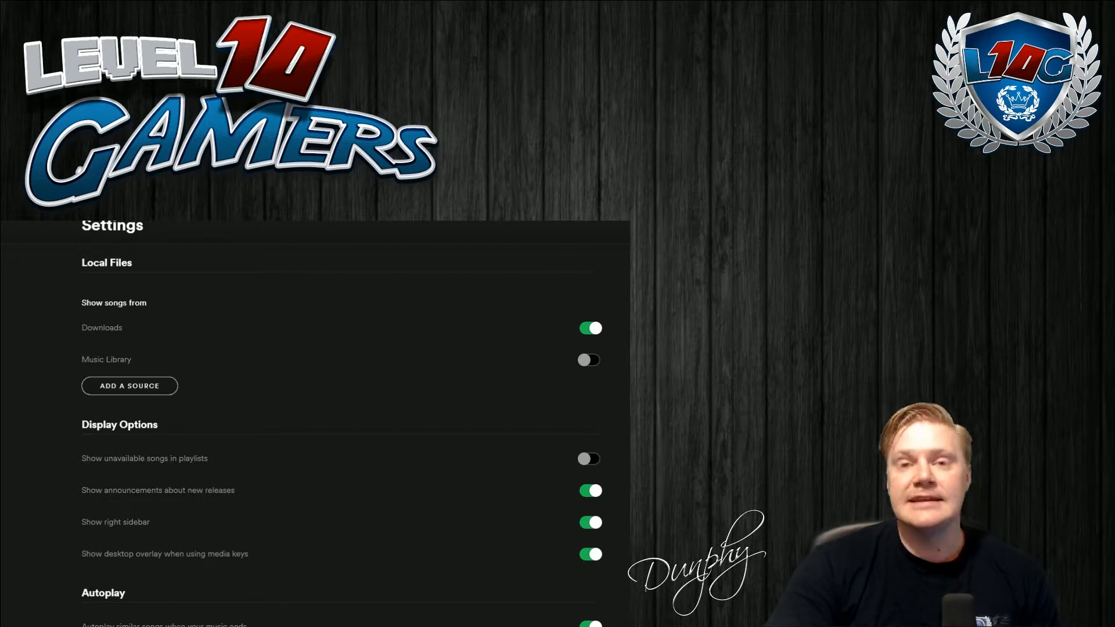
scroll(347, 575, "down", 4)
scroll(327, 452, "down", 3)
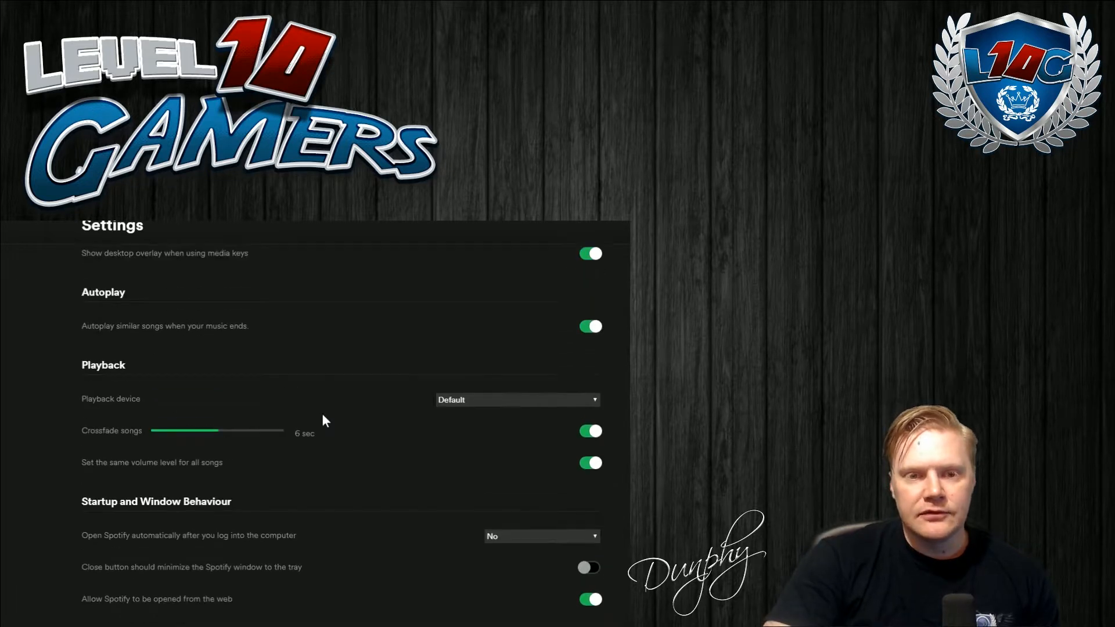
scroll(322, 413, "down", 1)
scroll(322, 417, "up", 1)
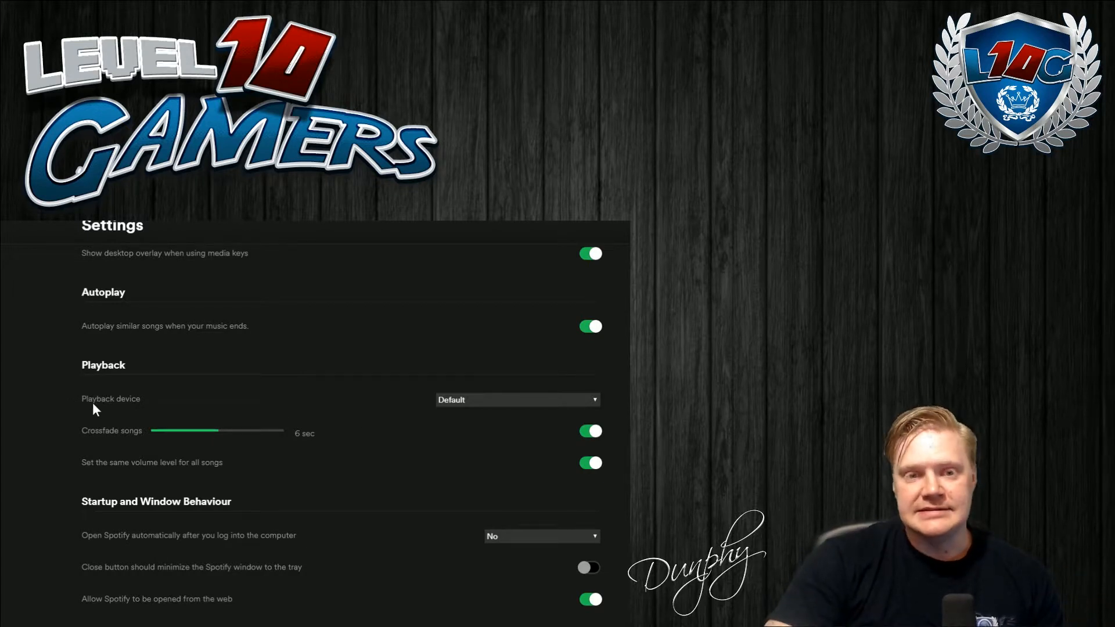
Step: Choose CABLE Input (VB-Audio Virtual Cable) as the playback device after trying VG245-0
left_click(469, 398)
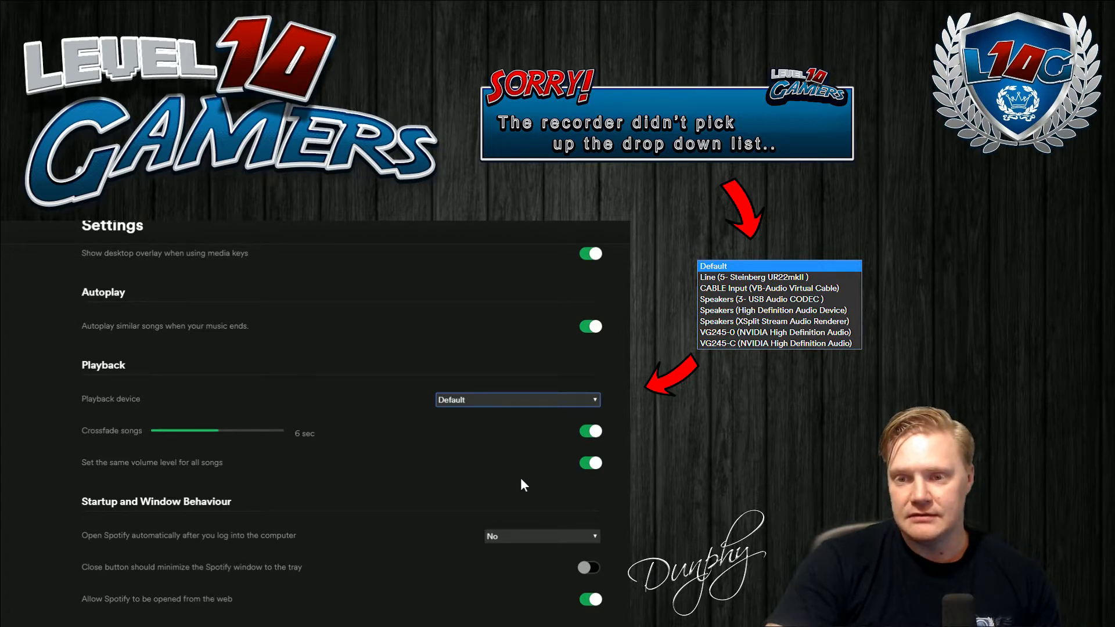
left_click(523, 479)
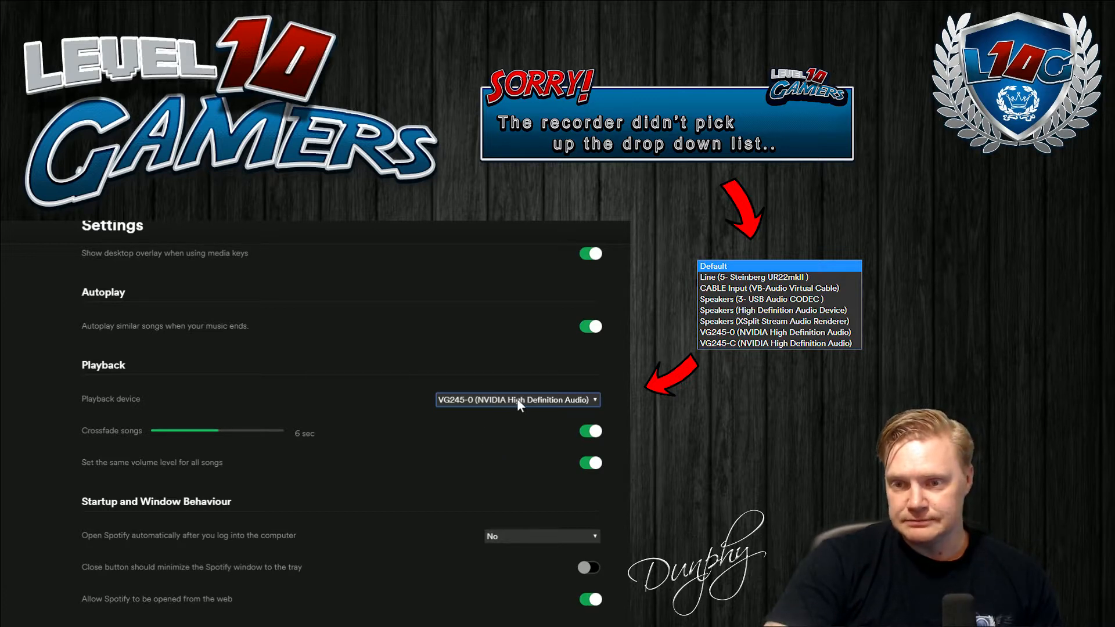
left_click(517, 435)
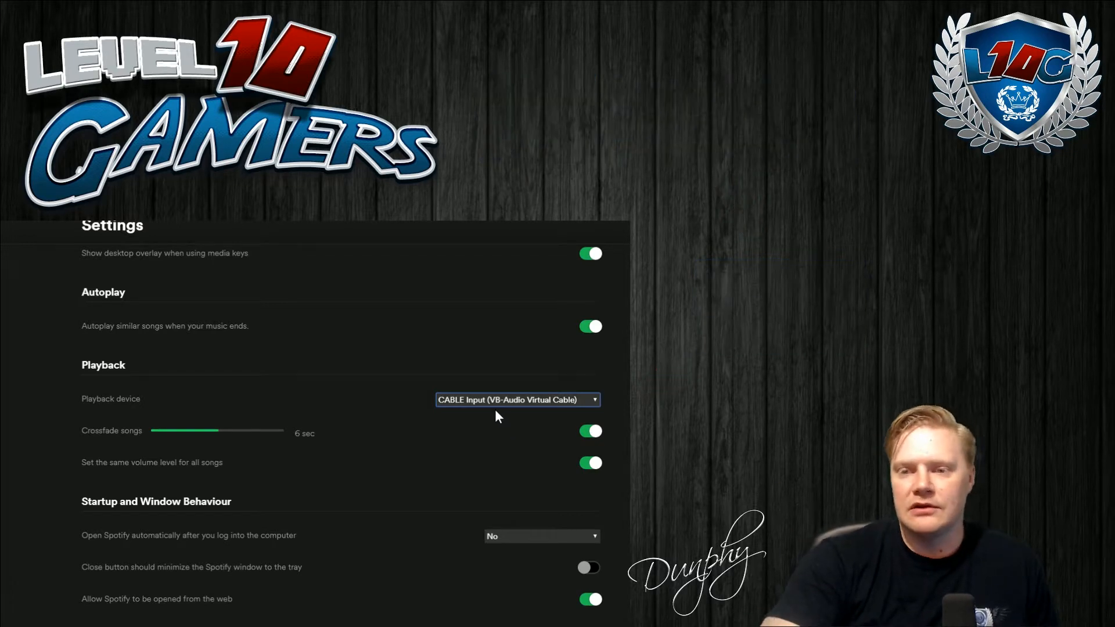
scroll(370, 425, "up", 5)
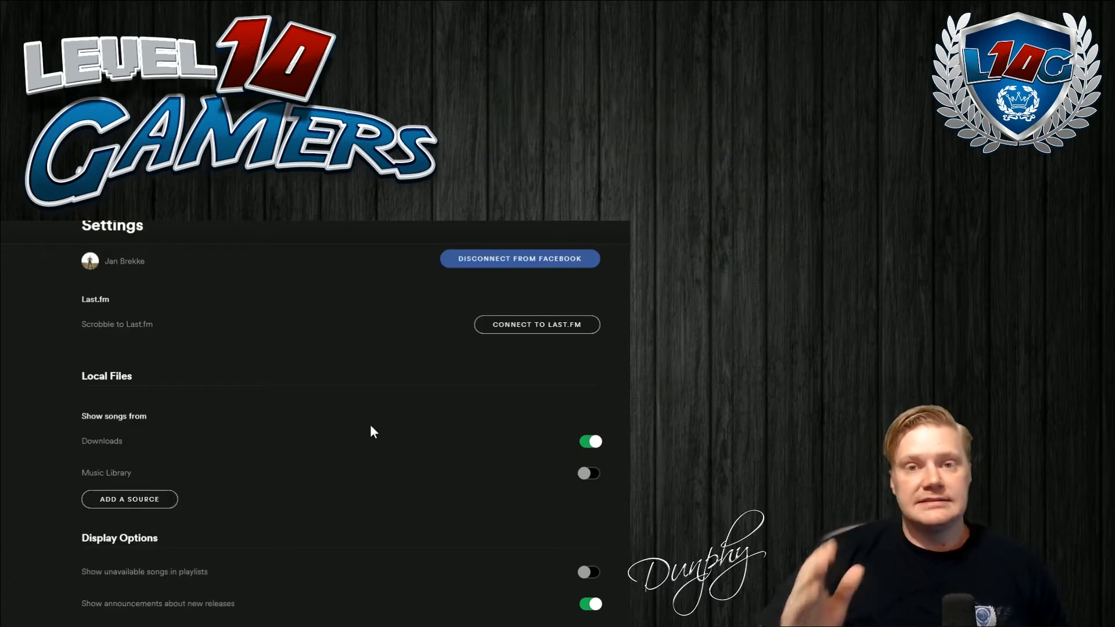